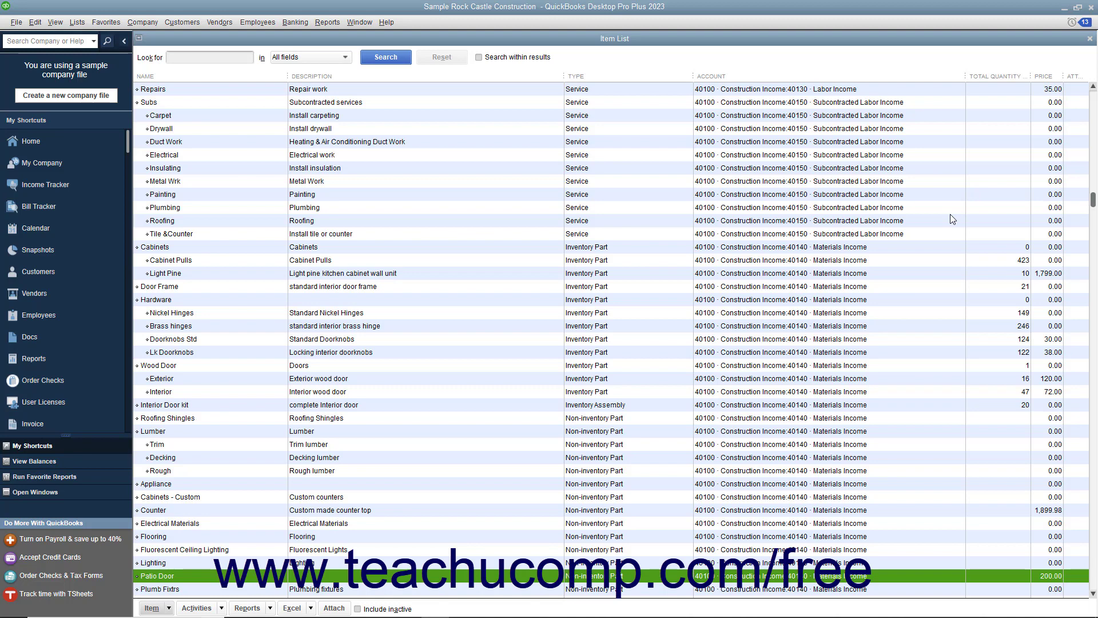
From Lists, open the Price Level List and begin a new price level.
left_click(83, 26)
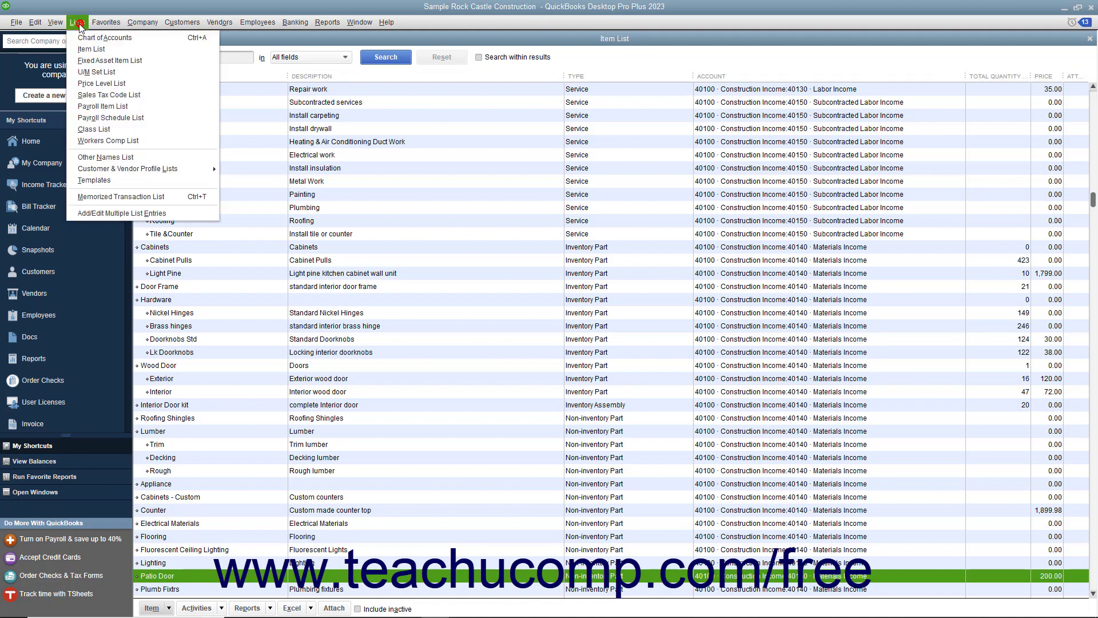
left_click(104, 84)
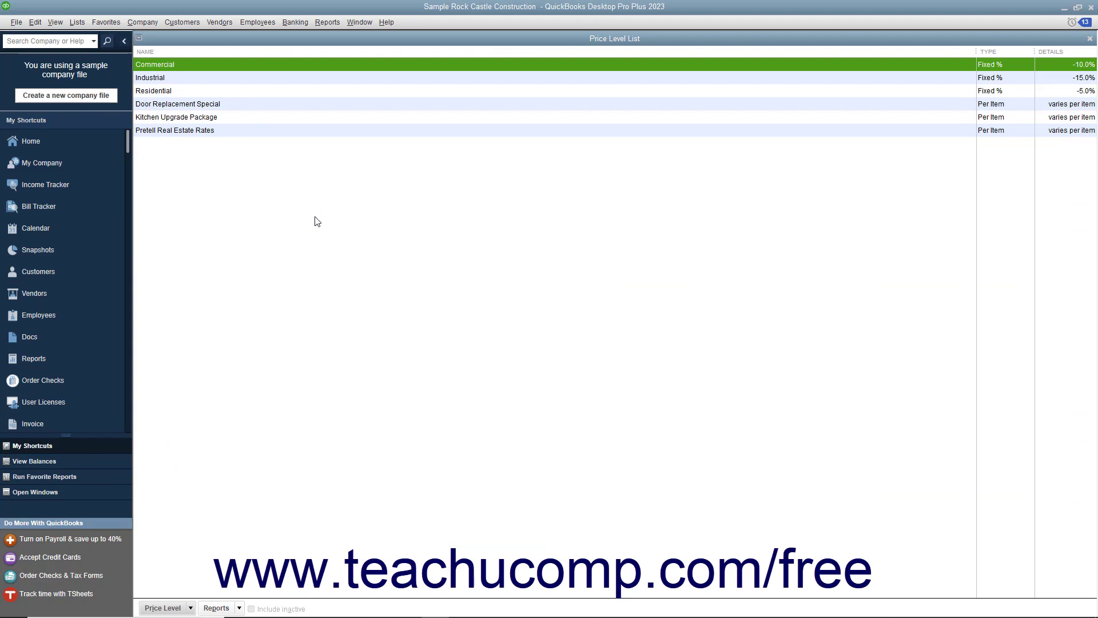
left_click(179, 608)
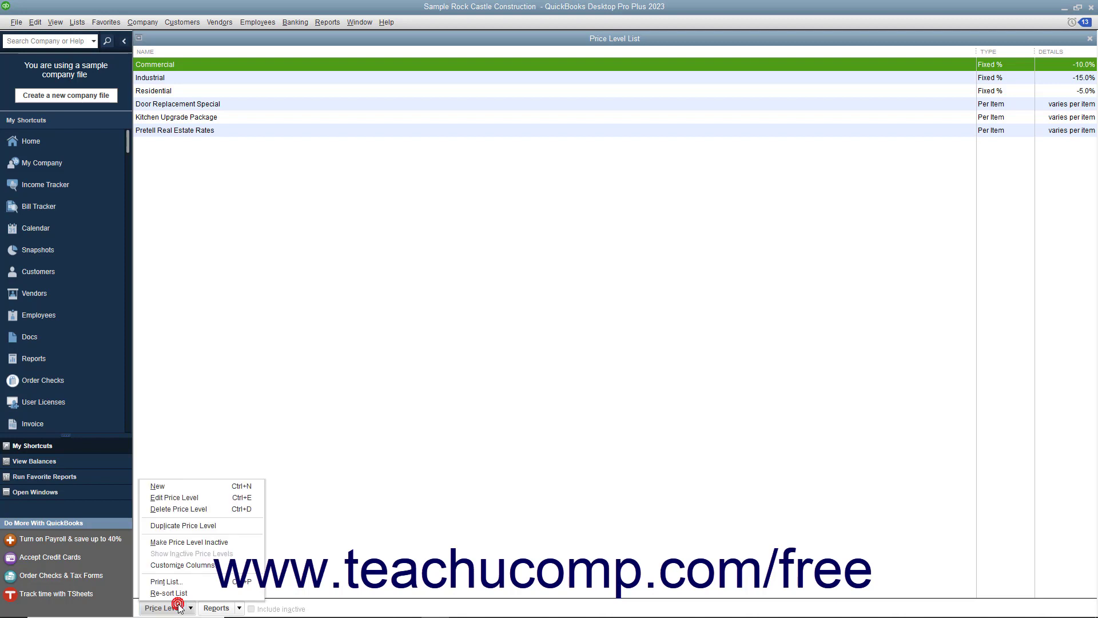
left_click(177, 487)
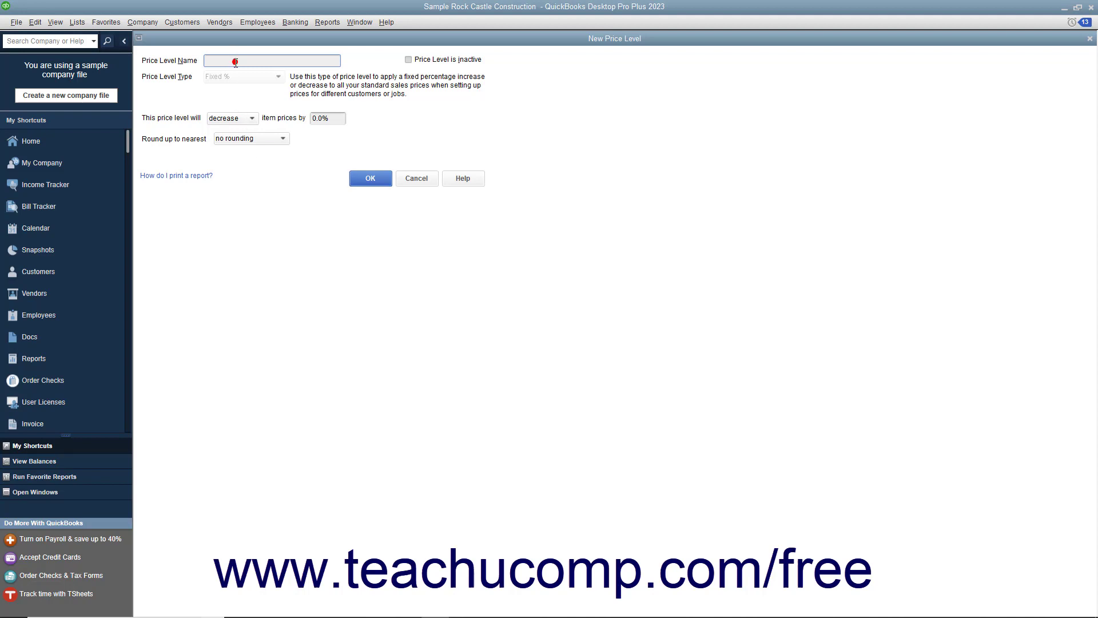
Name the price level 'Sale Price', decreasing item prices by 7.5% with no rounding.
type("Sale Price")
left_click(242, 120)
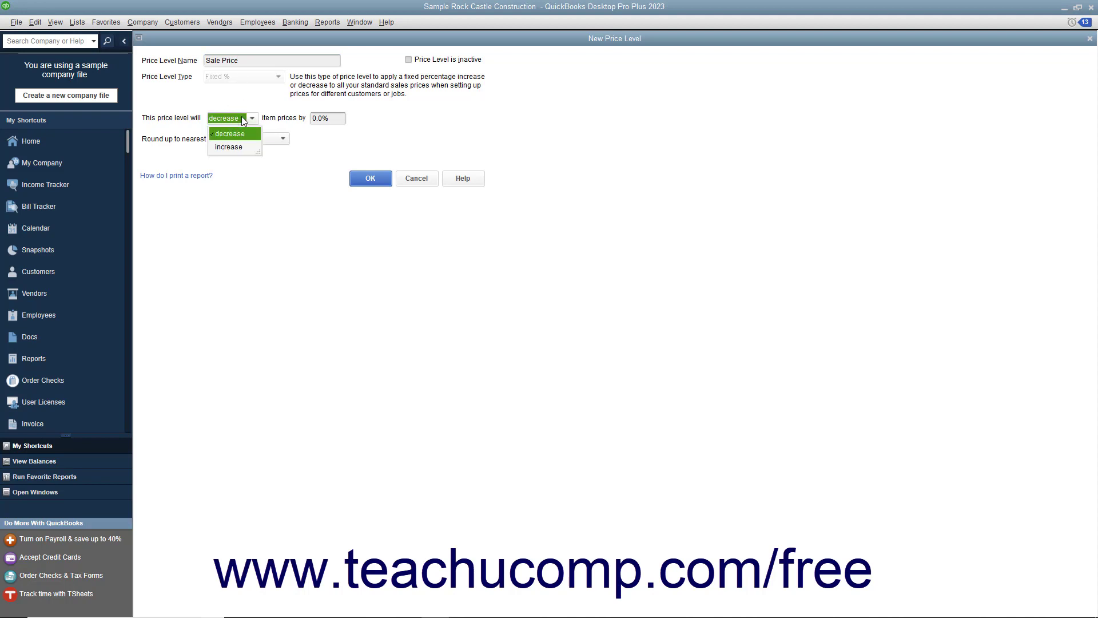
left_click(239, 135)
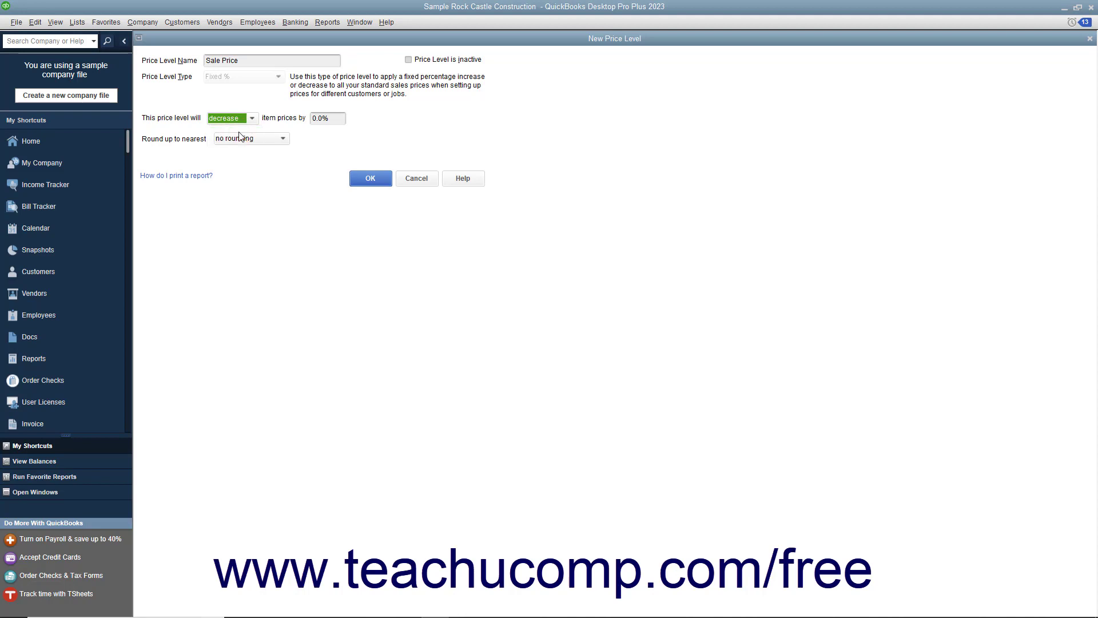
left_click(332, 118)
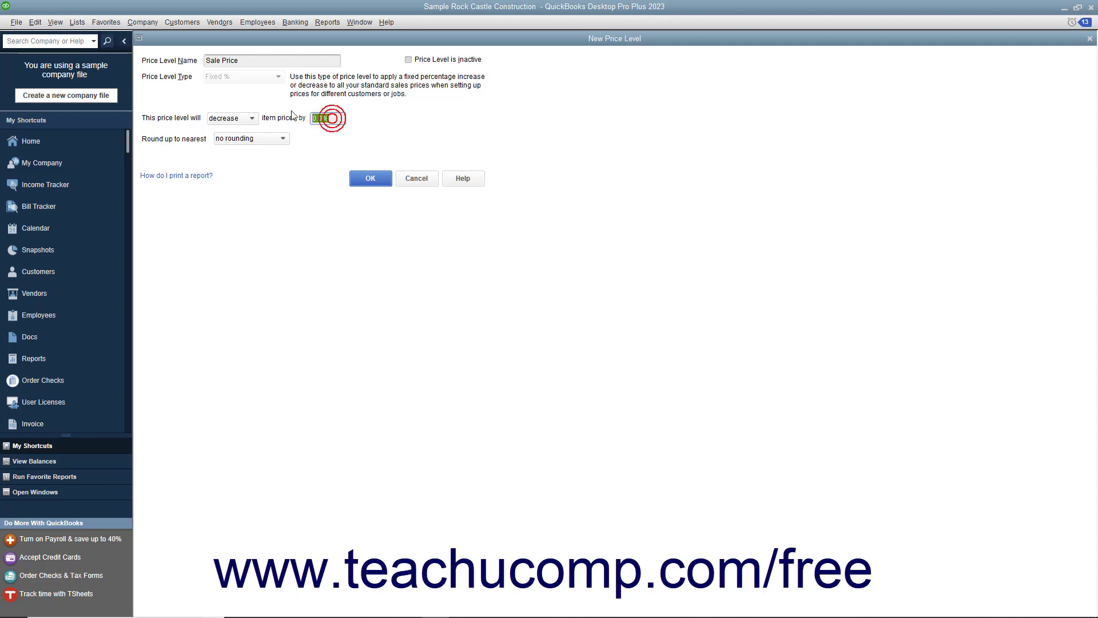
type("7.5%")
left_click(277, 140)
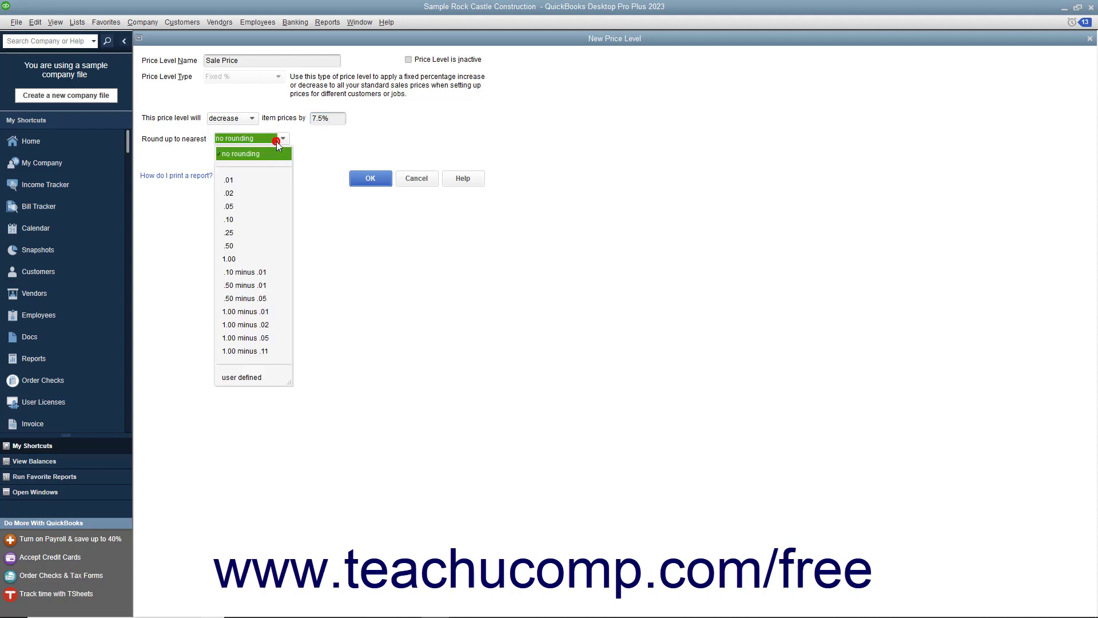
left_click(278, 144)
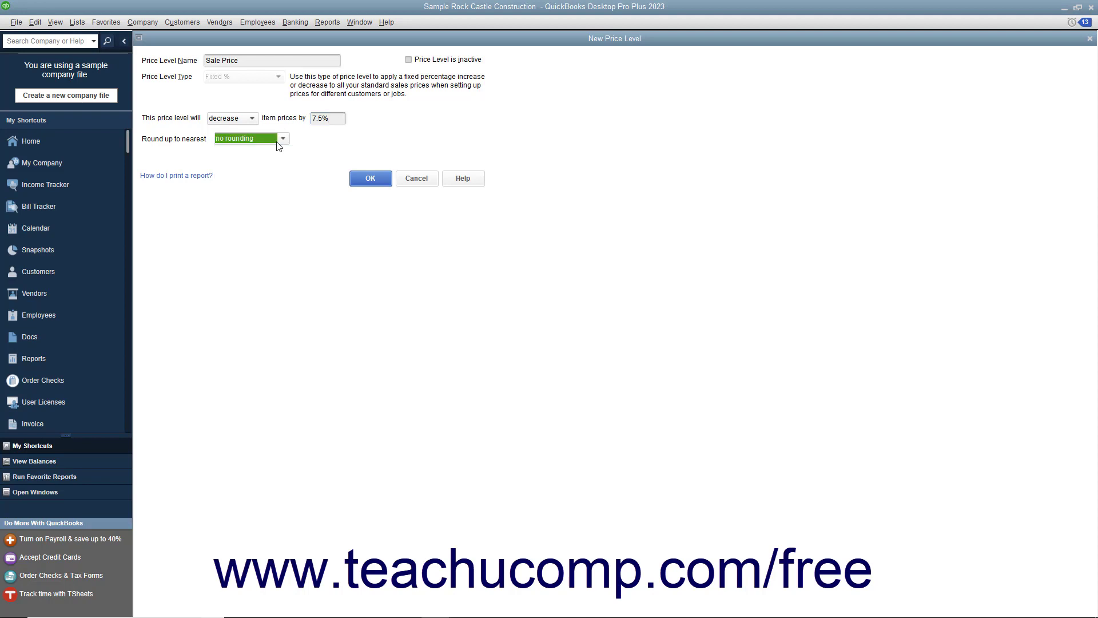
Save the Sale Price level and review it as a -7.5% Fixed % entry in the list.
left_click(370, 180)
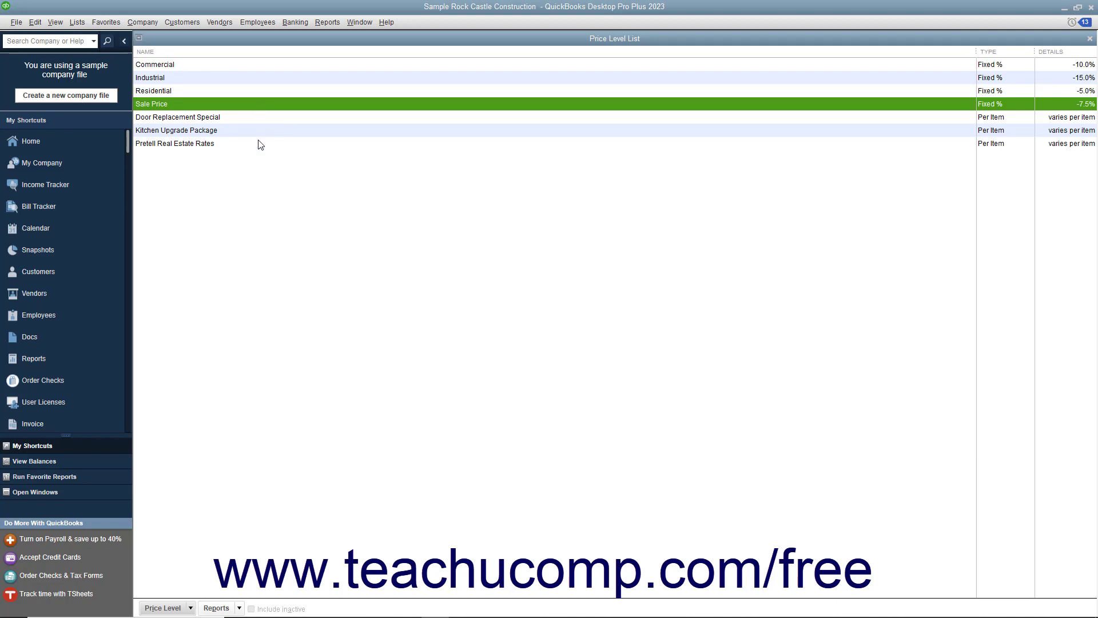
left_click(165, 608)
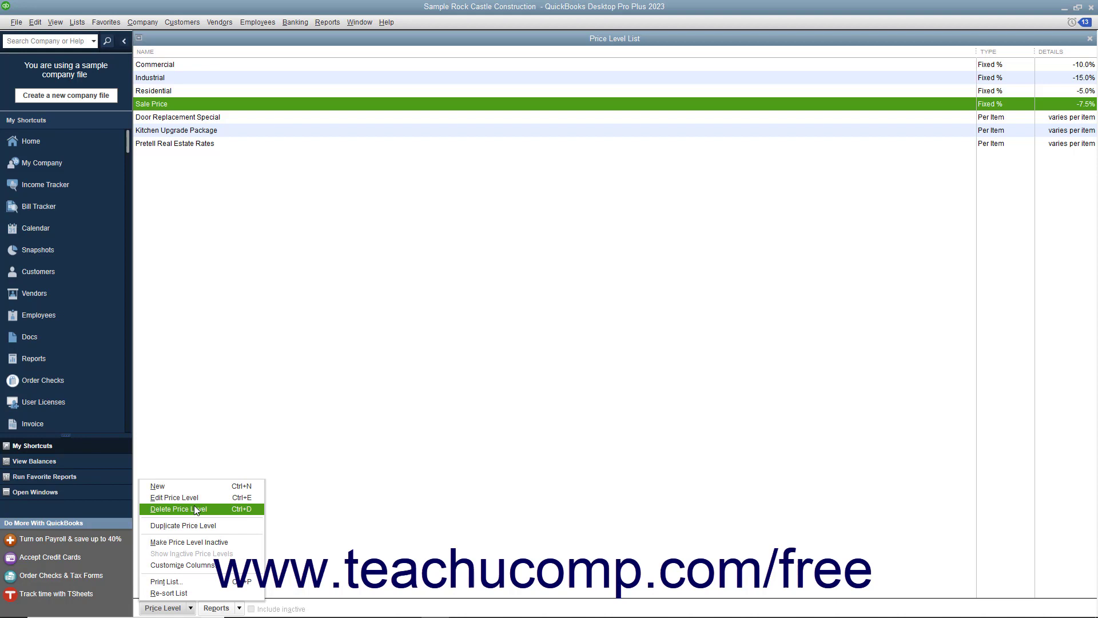
left_click(354, 338)
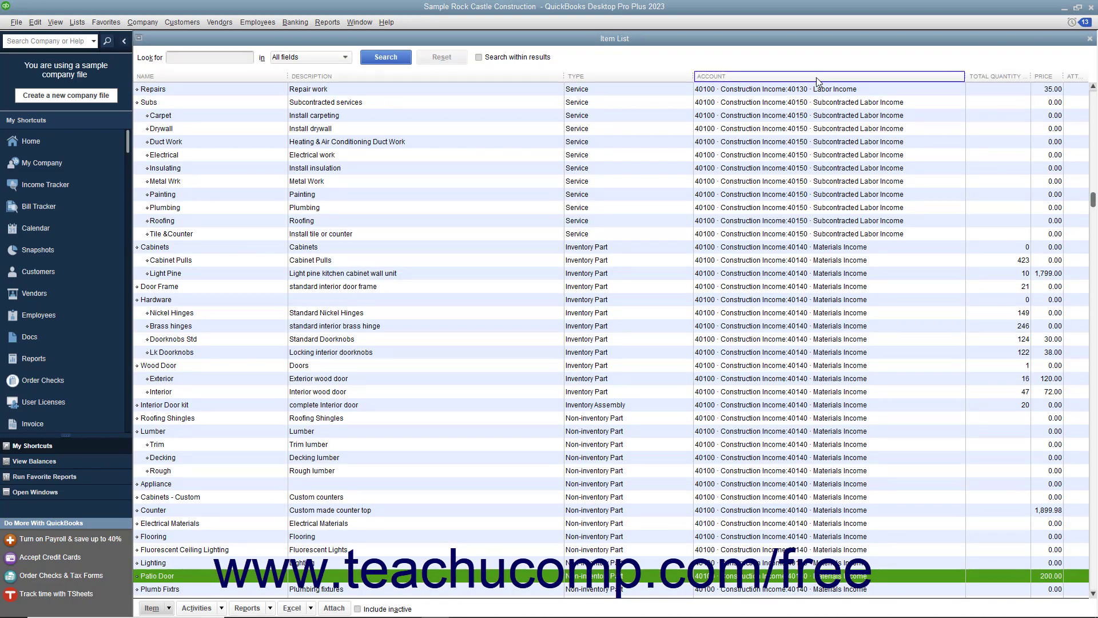
Set the customer's Payment Settings price level to Residential and save the record.
left_click(167, 23)
left_click(171, 22)
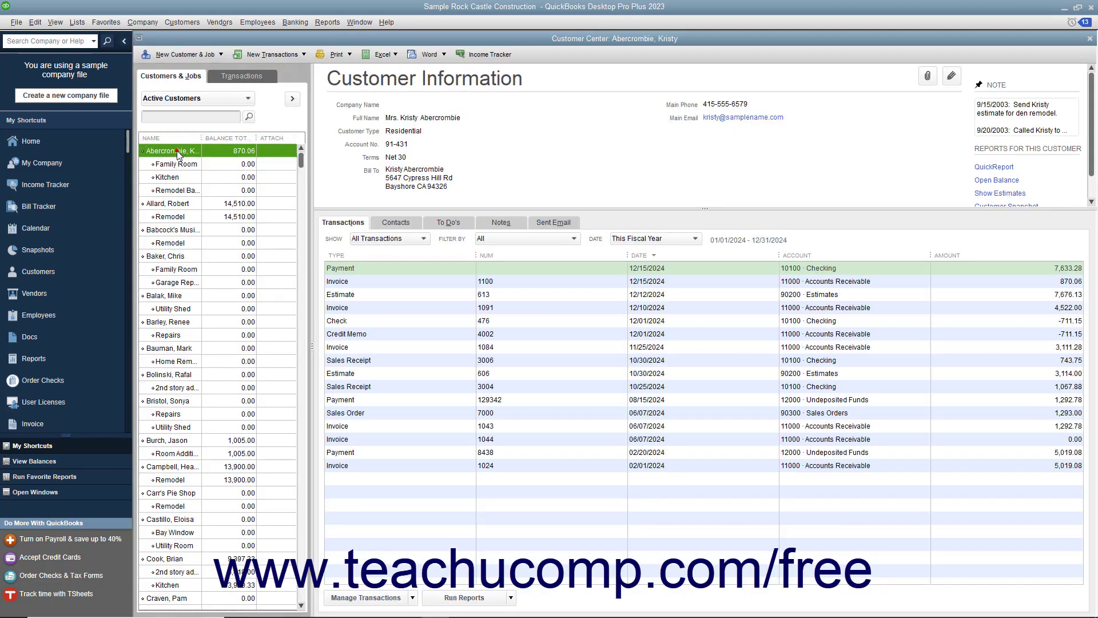
double_click(177, 150)
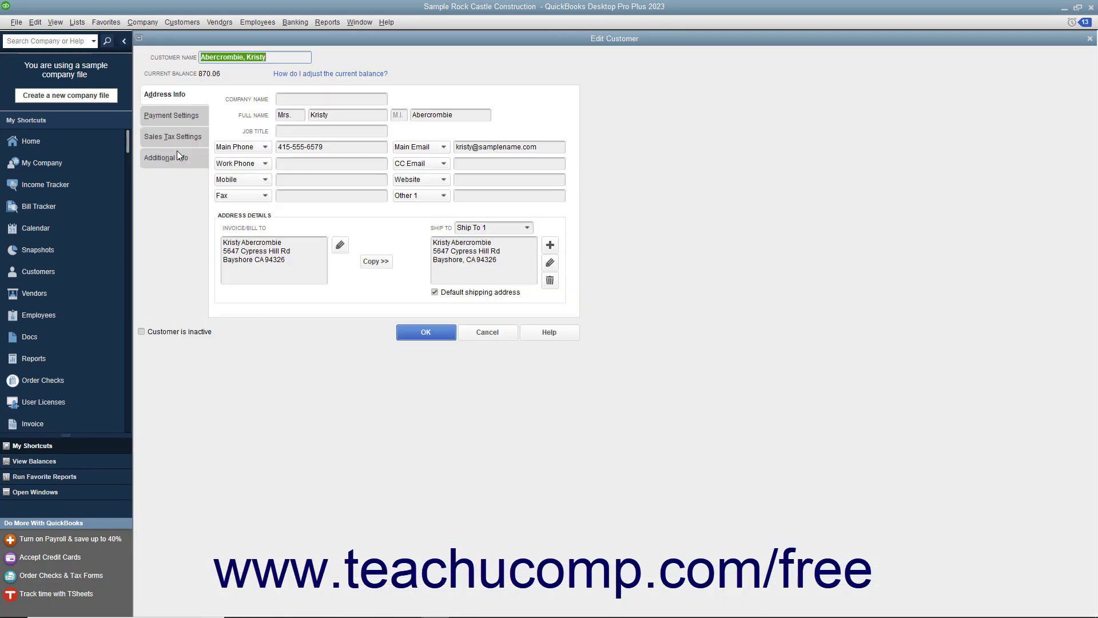
left_click(177, 118)
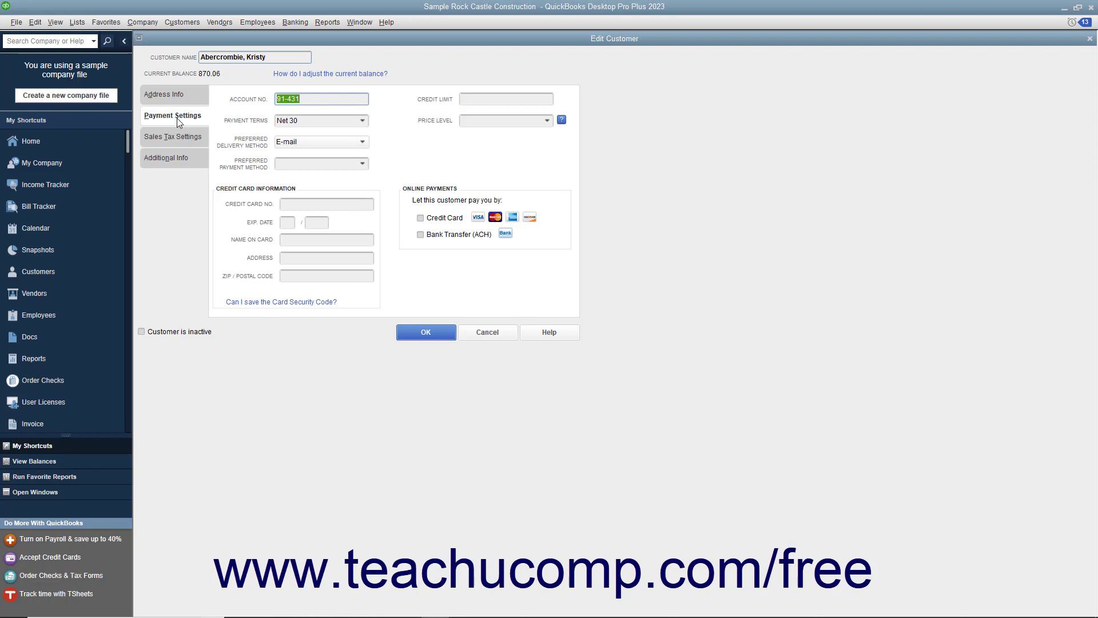
left_click(546, 121)
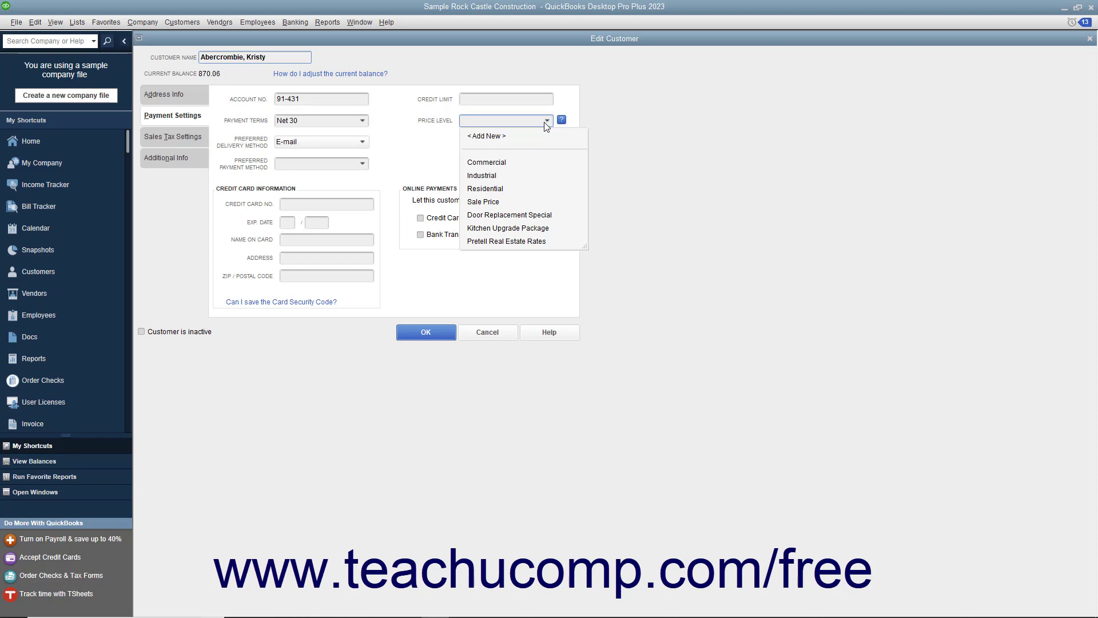
left_click(495, 189)
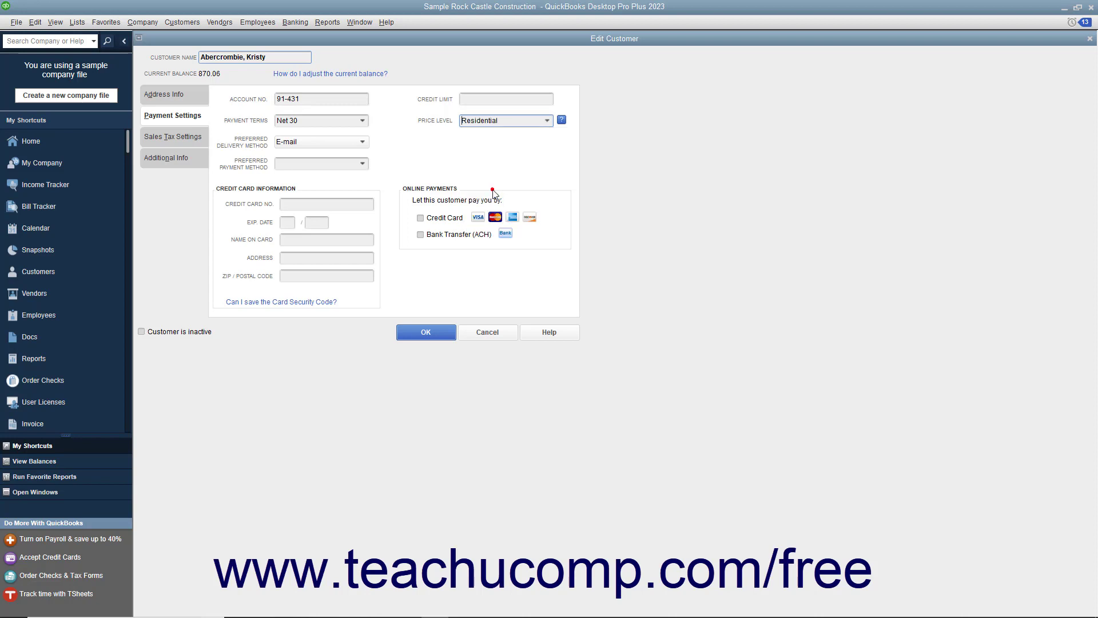
left_click(433, 333)
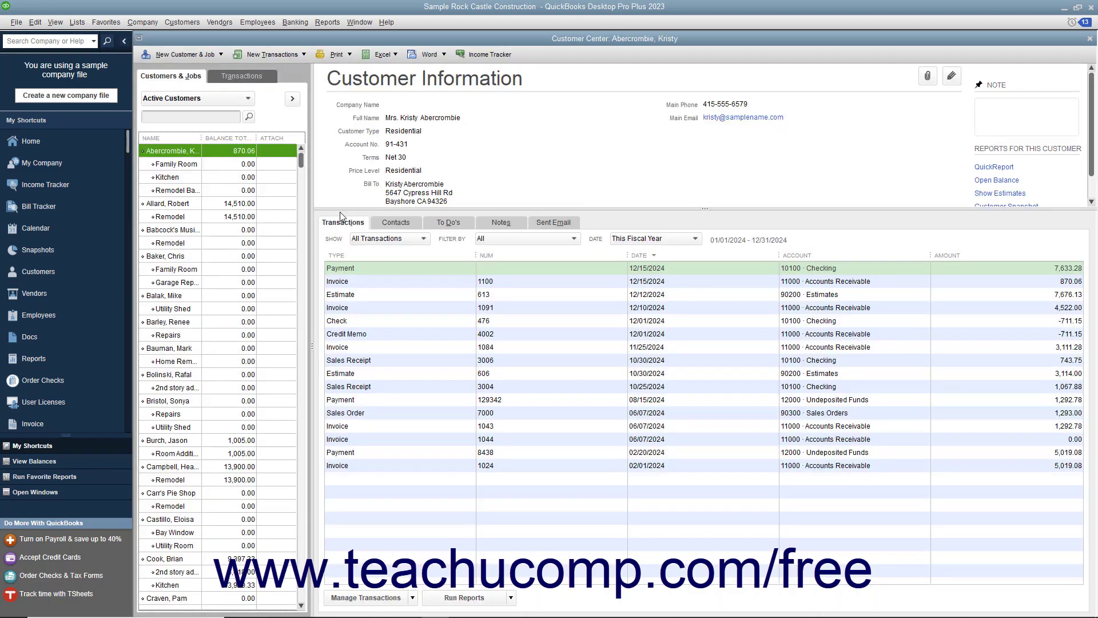
Start new invoice 1101 for the customer, dismissing the open estimates prompt.
left_click(300, 54)
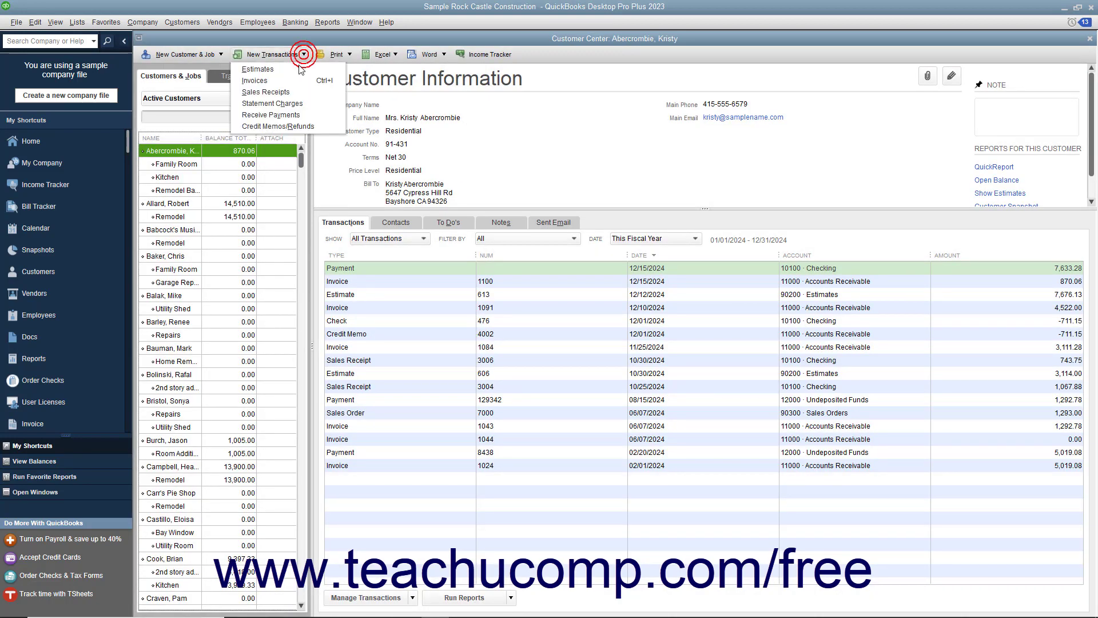
left_click(291, 80)
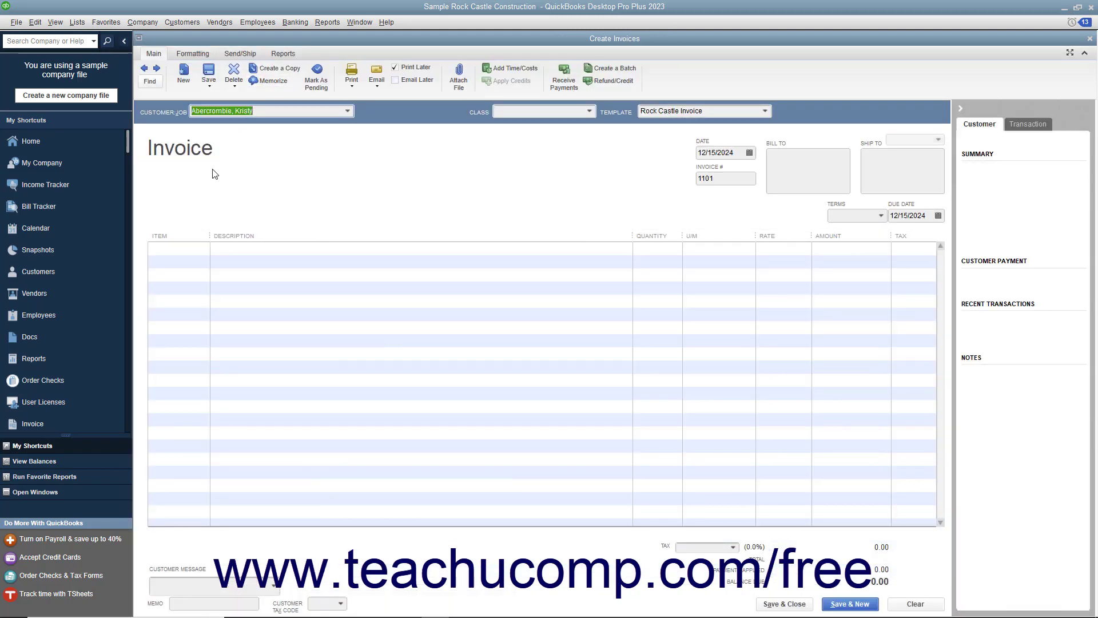
left_click(178, 247)
left_click(500, 163)
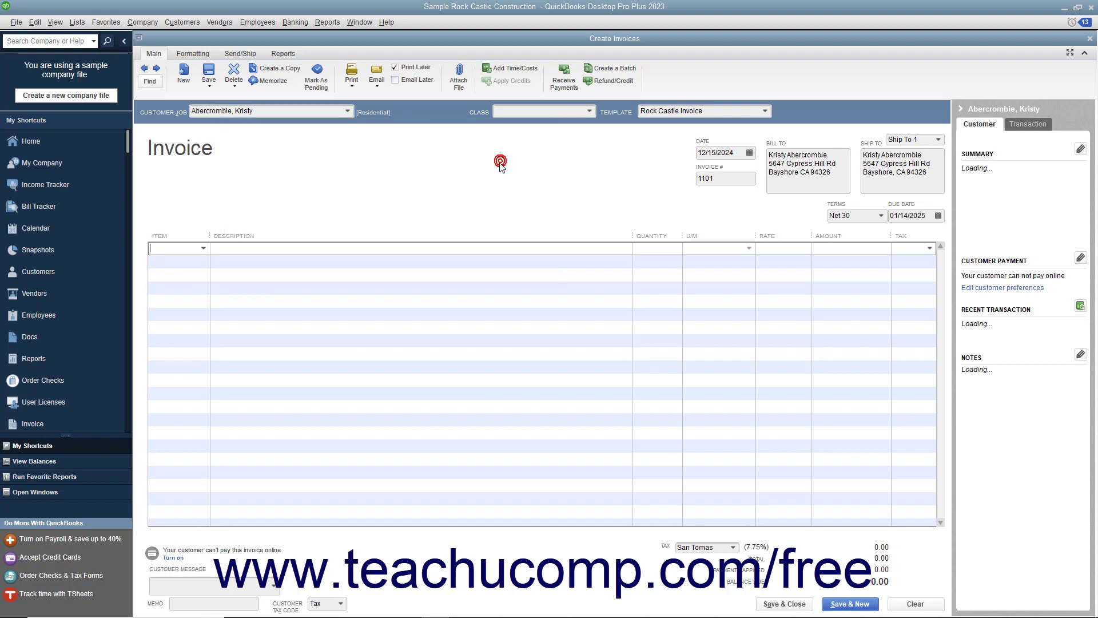
Add a Patio Door line item, priced at the Residential rate of 190.00.
type("Patio Door")
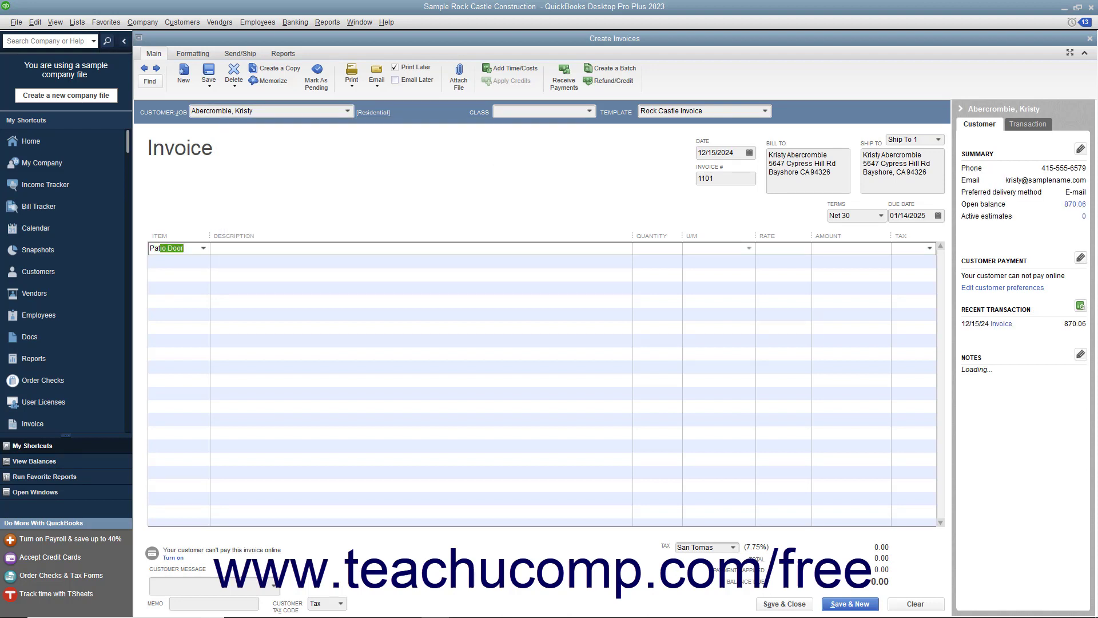
key("Tab")
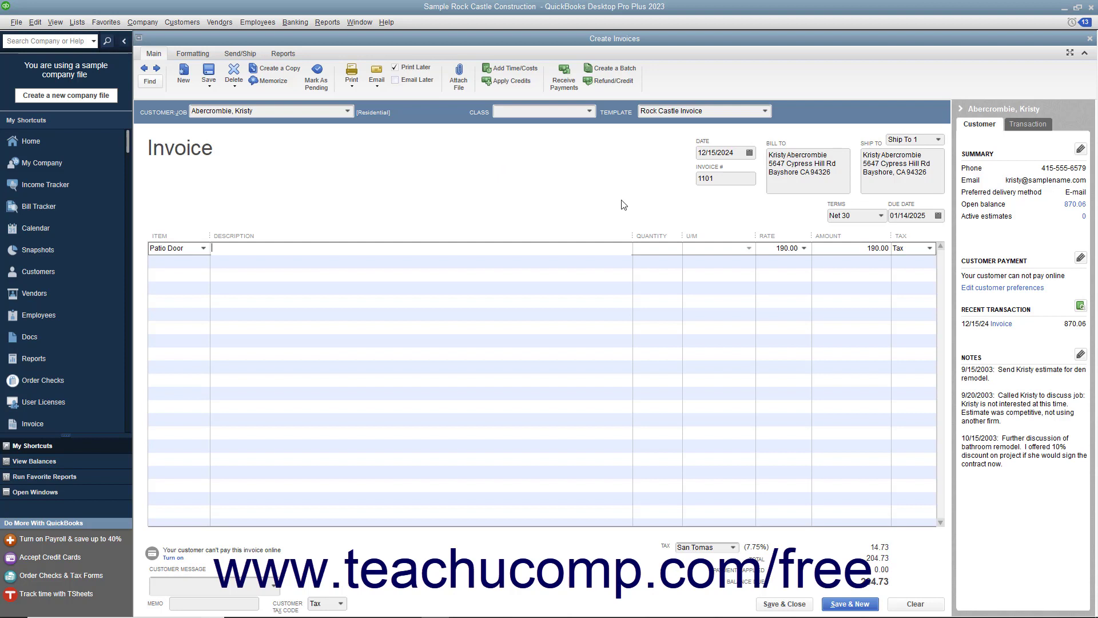
left_click(767, 247)
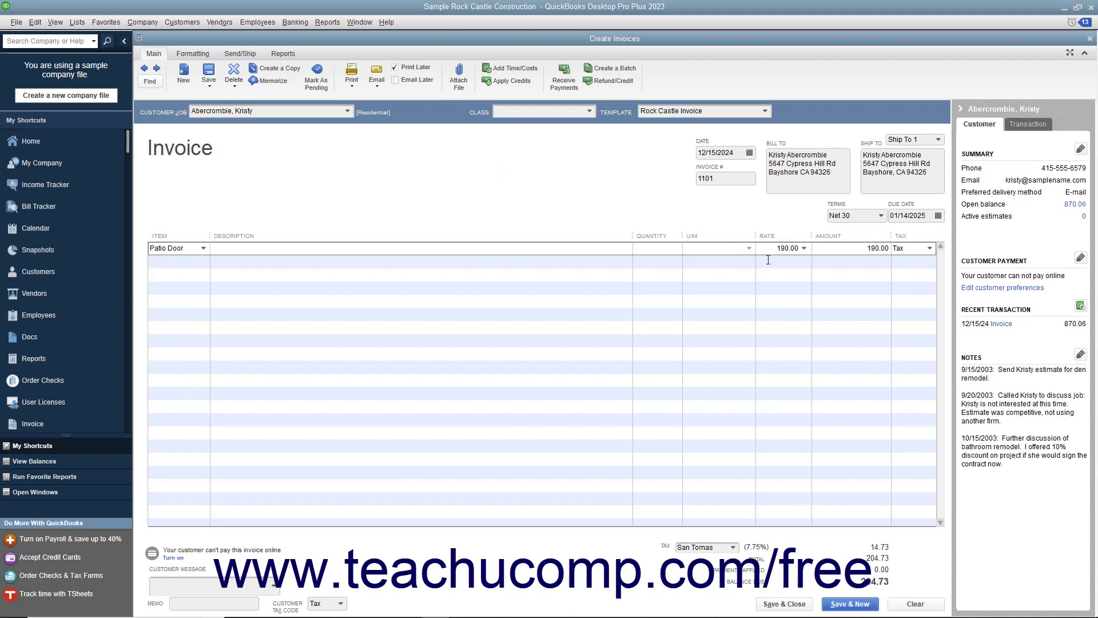
Switch the Patio Door rate to the Sale Price level's 185.00.
left_click(804, 249)
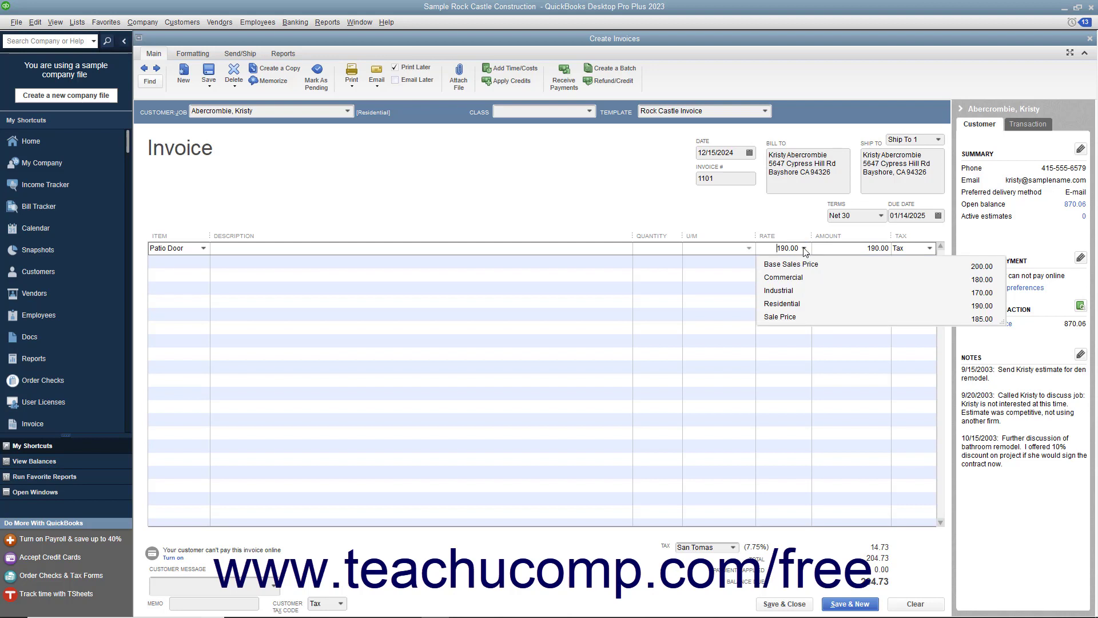
left_click(792, 316)
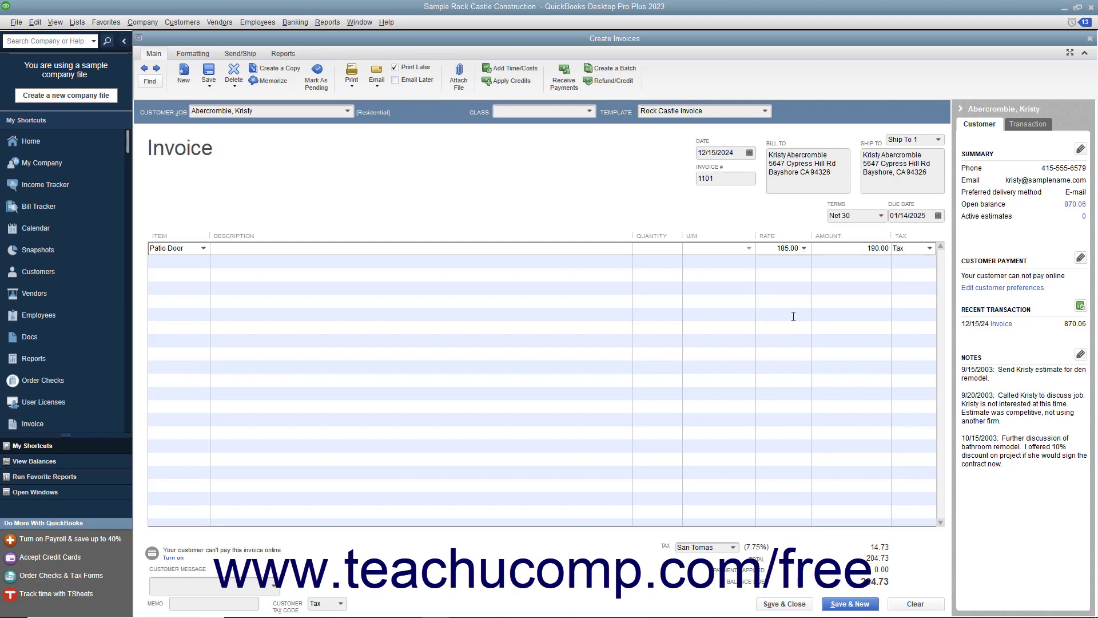